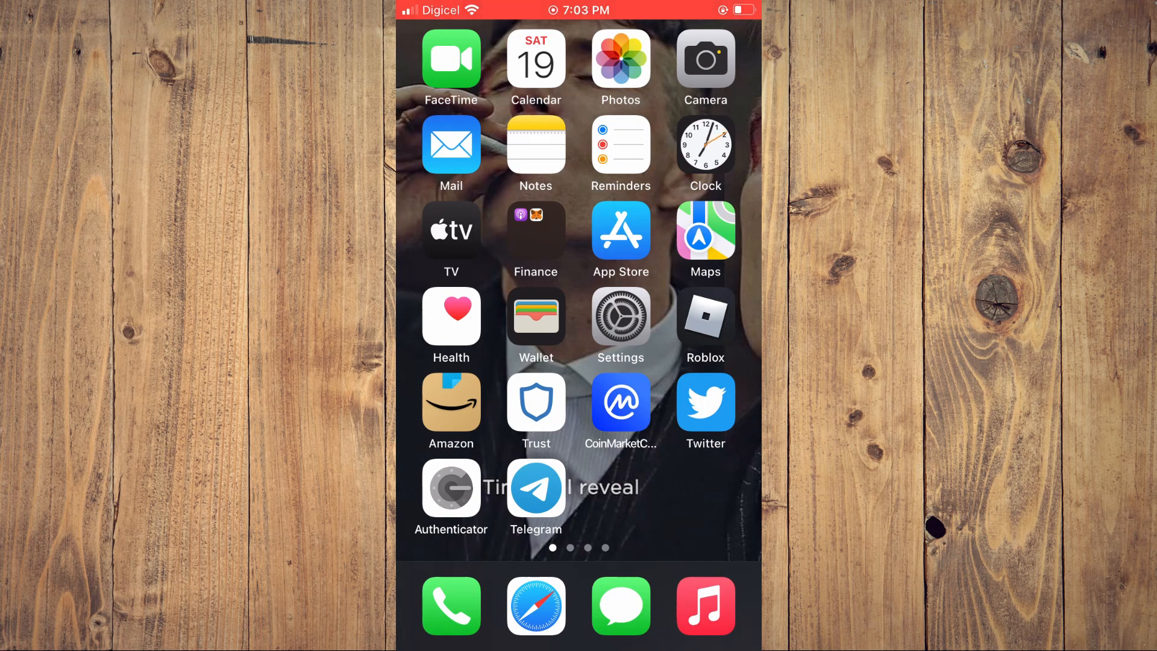
# - Enter Settings and reach the Apple ID account page with name, phone numbers and email
pyautogui.click(620, 317)
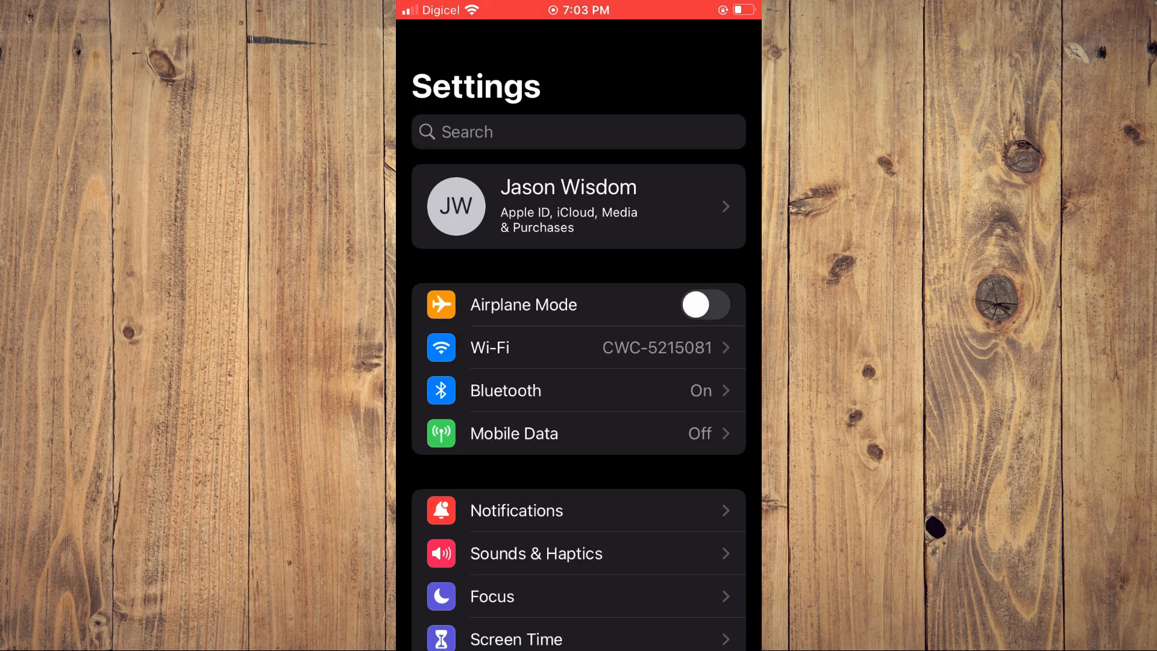
pyautogui.click(579, 206)
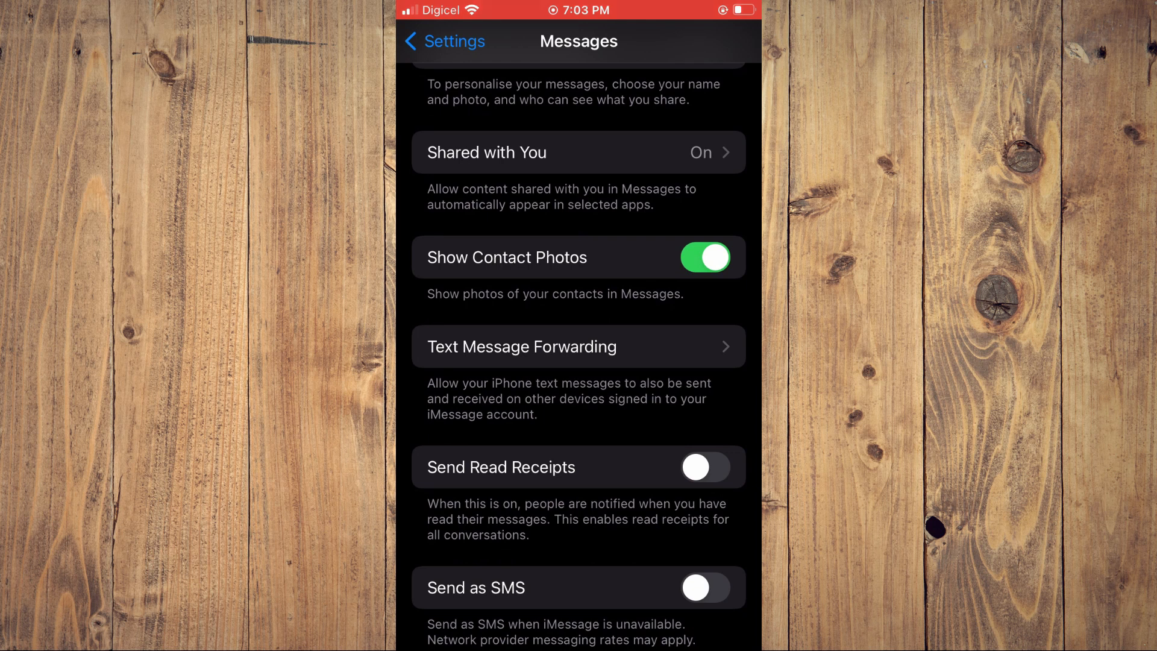
# - Turn on Text Message Forwarding for the other listed iPhone
pyautogui.click(579, 346)
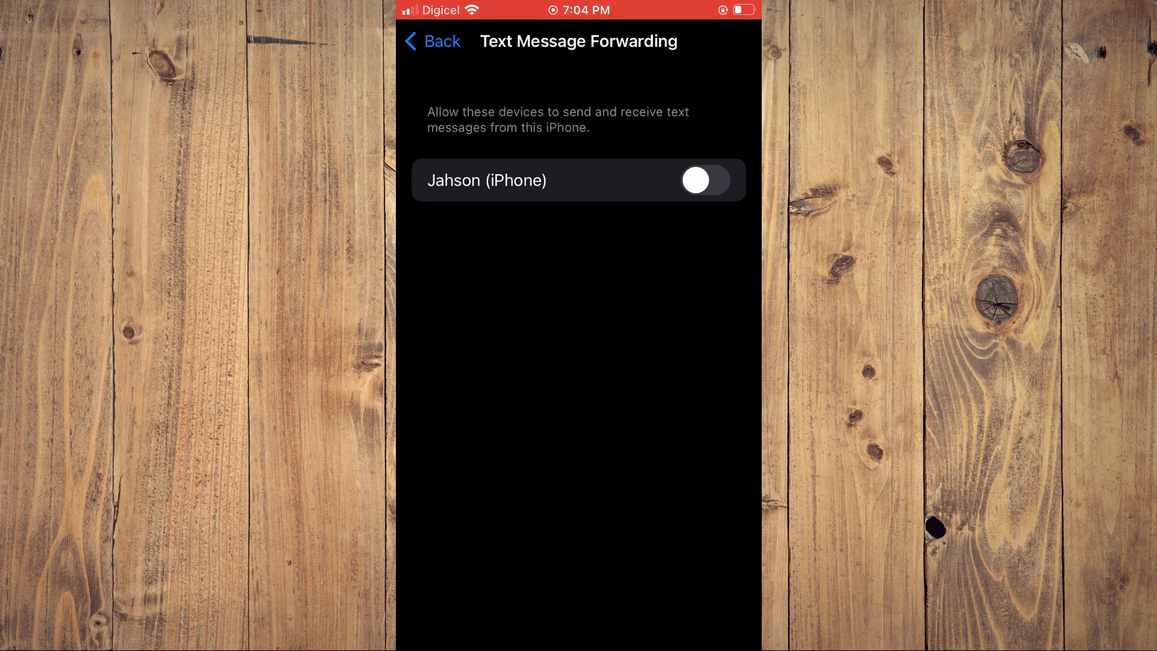
pyautogui.click(705, 180)
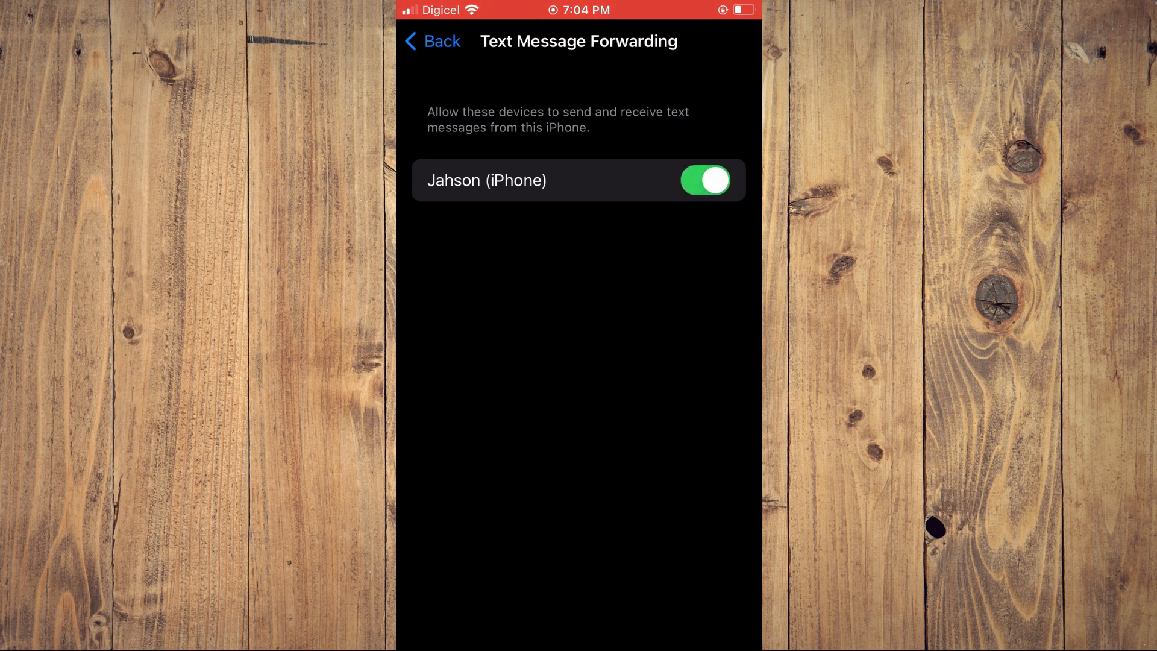